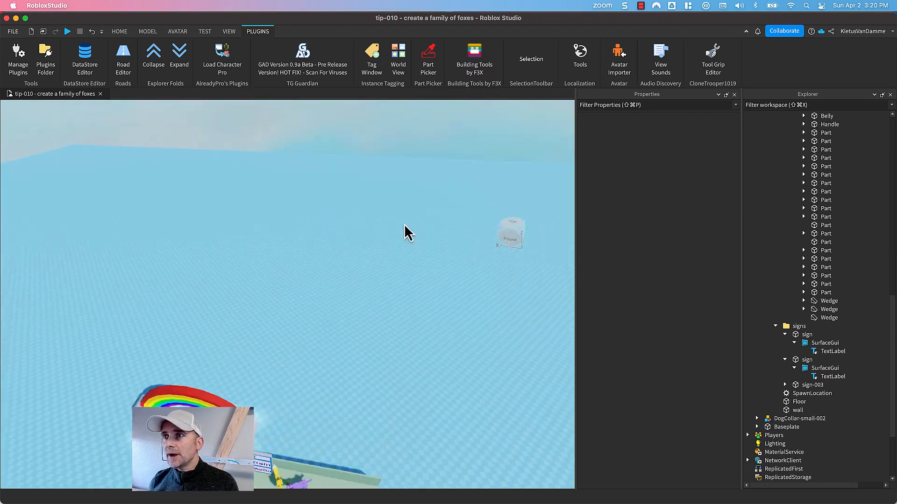
Bring the whole baseplate into view from directly above, centred with all four edges showing.
right_click_drag(405, 223, 405, 224)
scroll(405, 224, "down", 5)
scroll(405, 224, "down", 5)
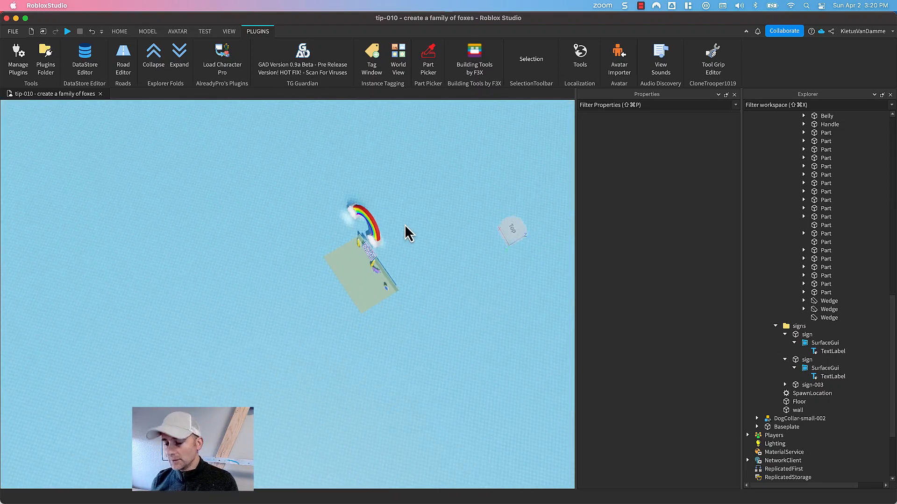
right_click_drag(405, 224, 405, 228)
key("s")
key("s")
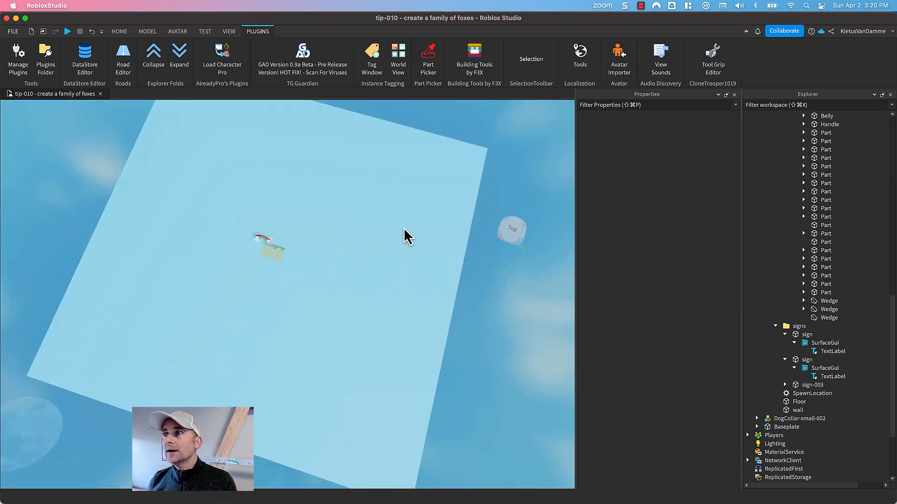
left_click(512, 230)
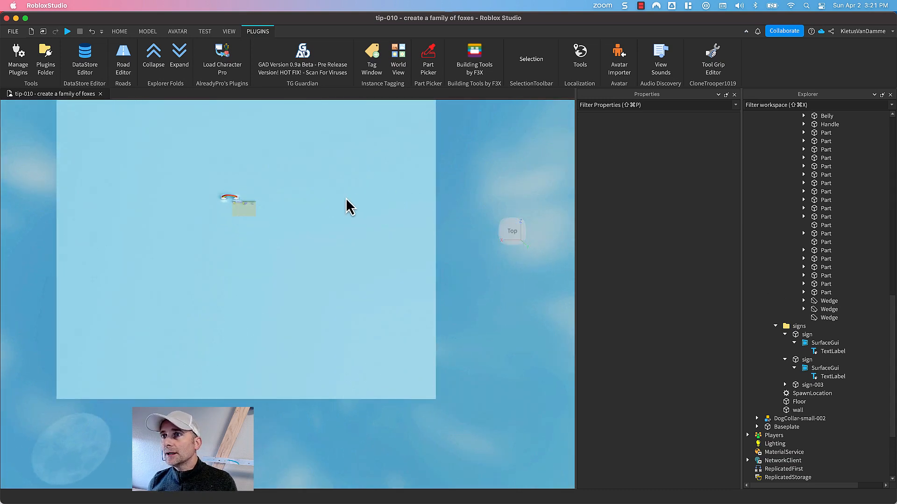
middle_click_drag(294, 192, 366, 340)
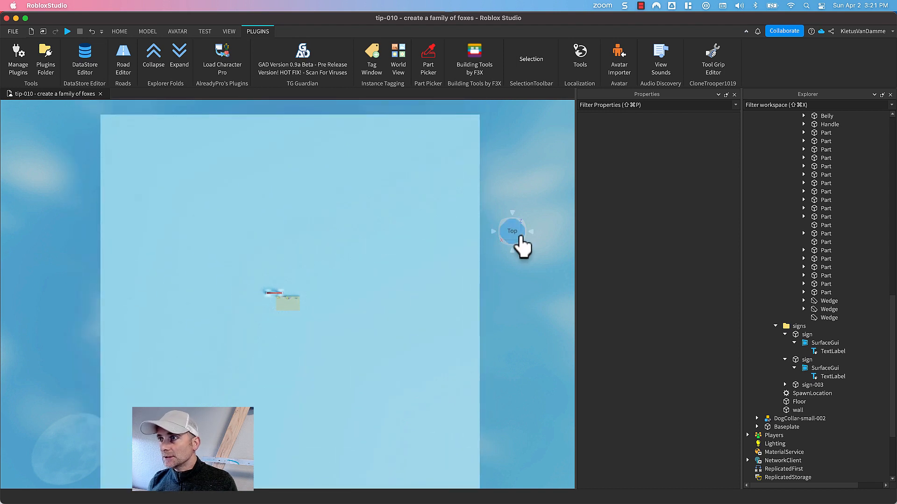
scroll(416, 219, "down", 1)
scroll(417, 219, "down", 2)
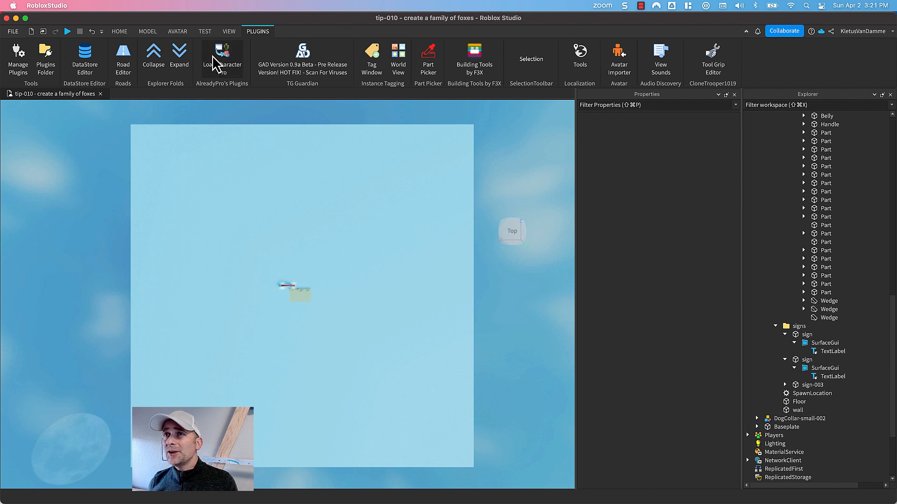
Open the Terrain Editor, narrow its panel, and activate the Add tool for editing terrain.
left_click(229, 32)
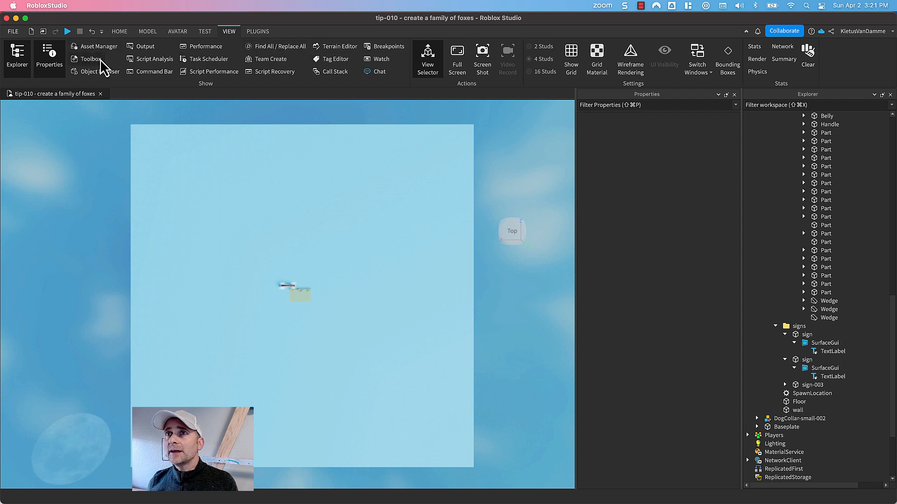
left_click(334, 46)
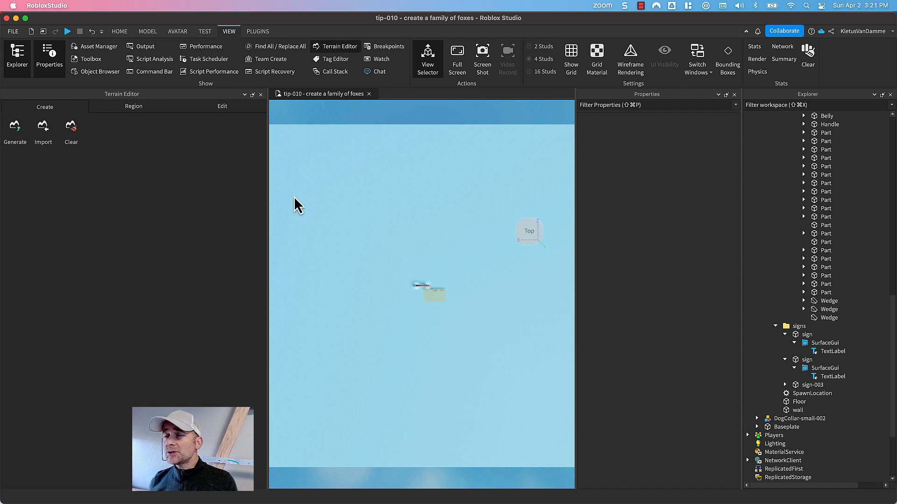
left_click_drag(267, 195, 129, 194)
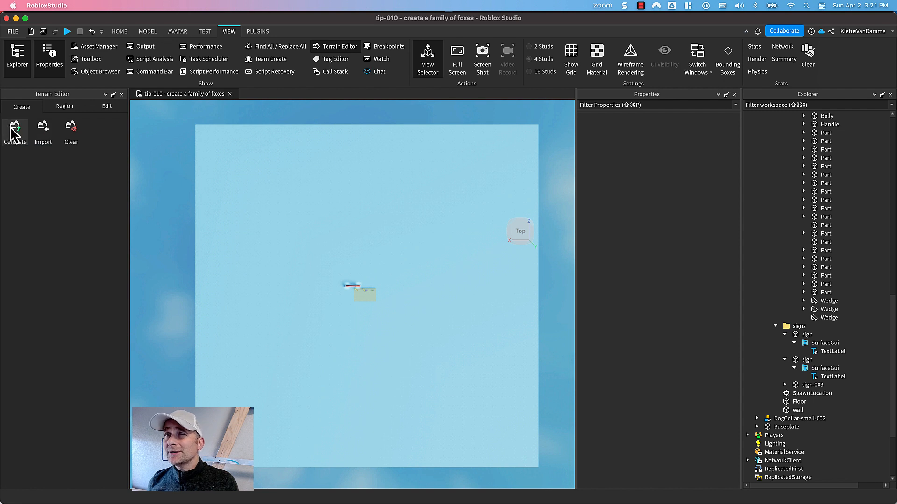
left_click(99, 109)
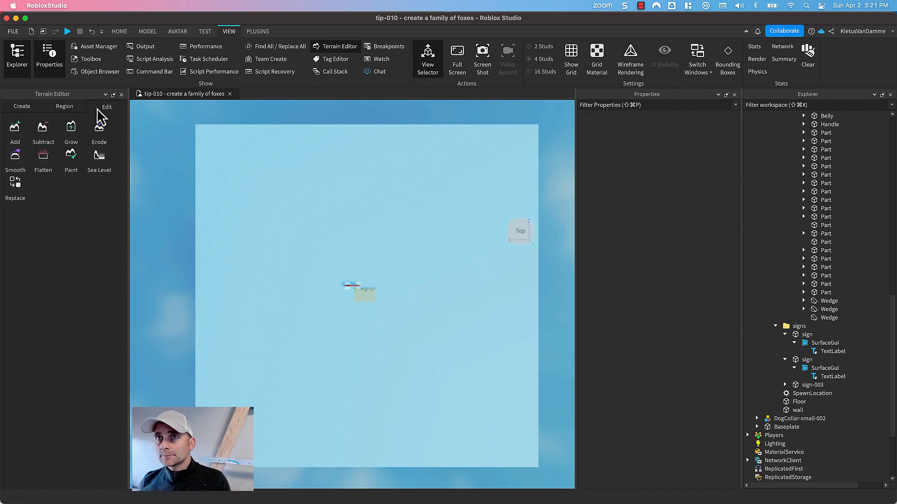
left_click(18, 137)
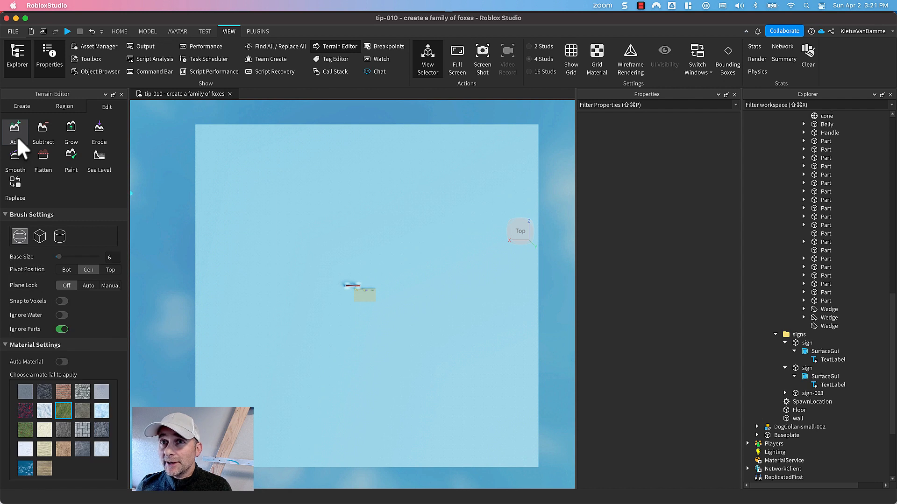
Configure the terrain brush as a cylinder with a base size of 55 and a height of 18.
left_click(60, 236)
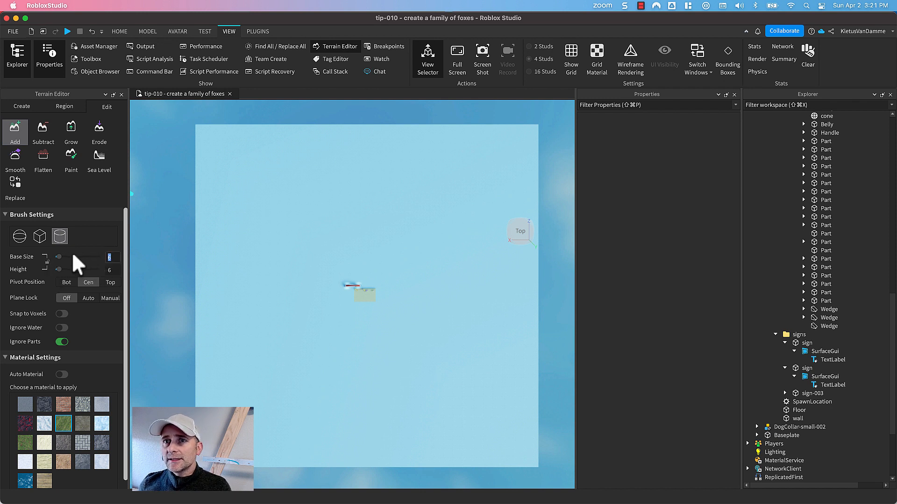
left_click_drag(59, 257, 121, 259)
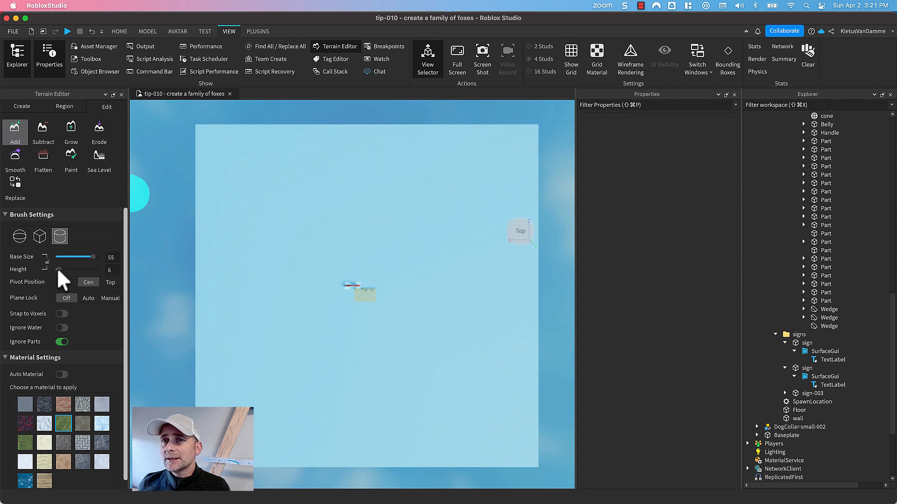
left_click_drag(59, 269, 60, 270)
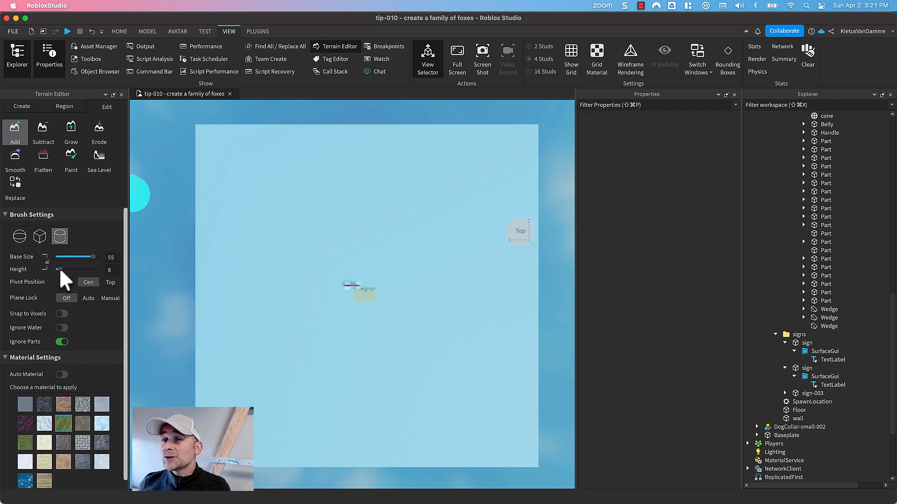
left_click_drag(60, 269, 66, 269)
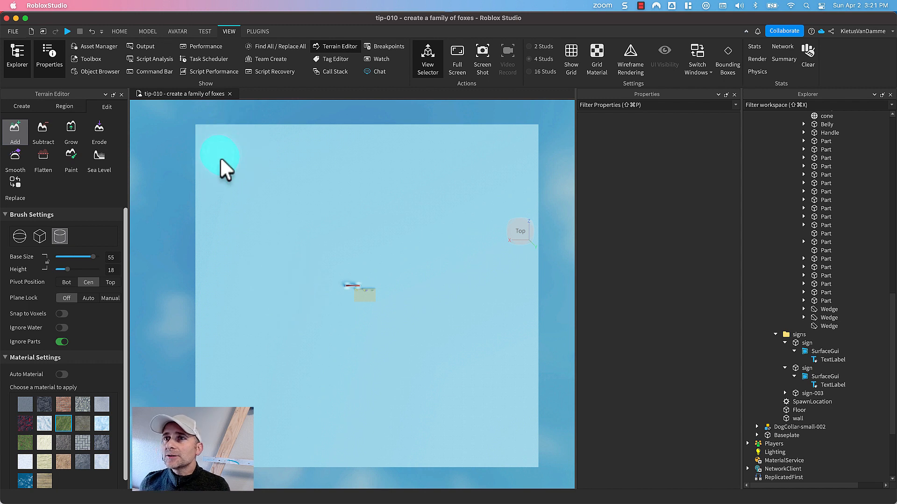
Return to a straight top view of the baseplate and choose the leafy green grass material for the brush.
right_click_drag(257, 216, 257, 216)
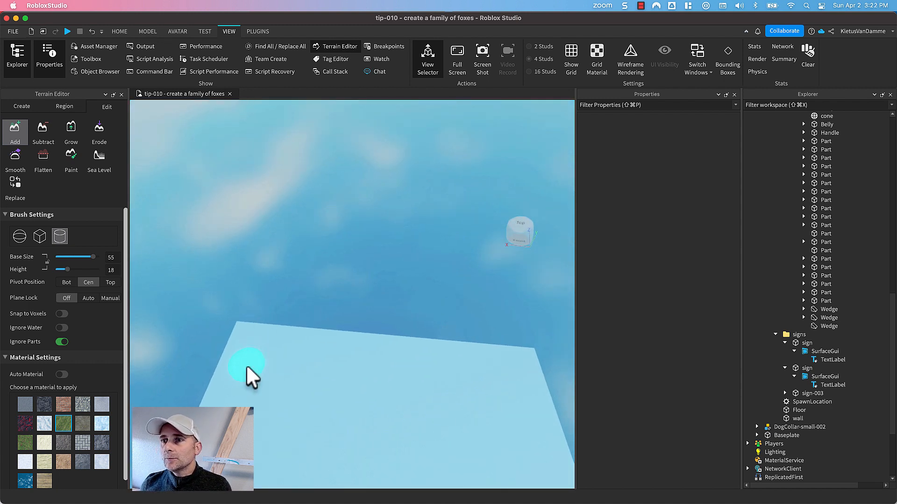
right_click_drag(337, 376, 328, 372)
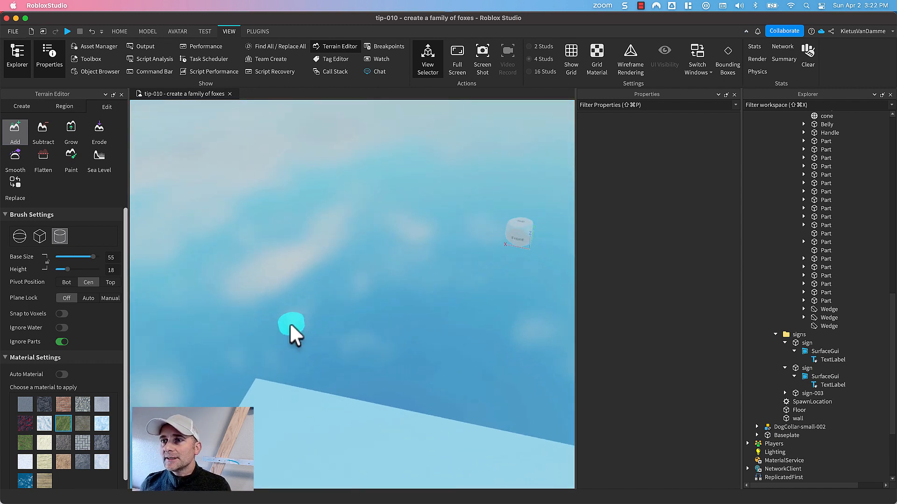
right_click_drag(290, 325, 288, 326)
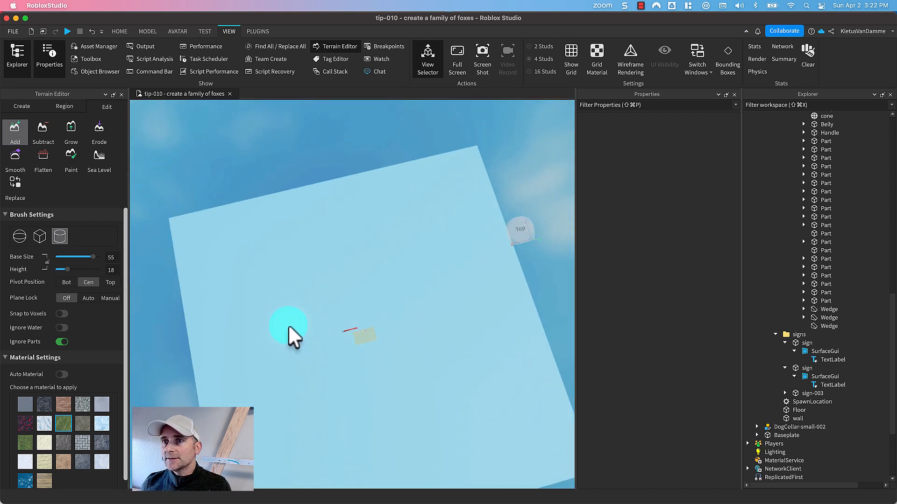
left_click(519, 233)
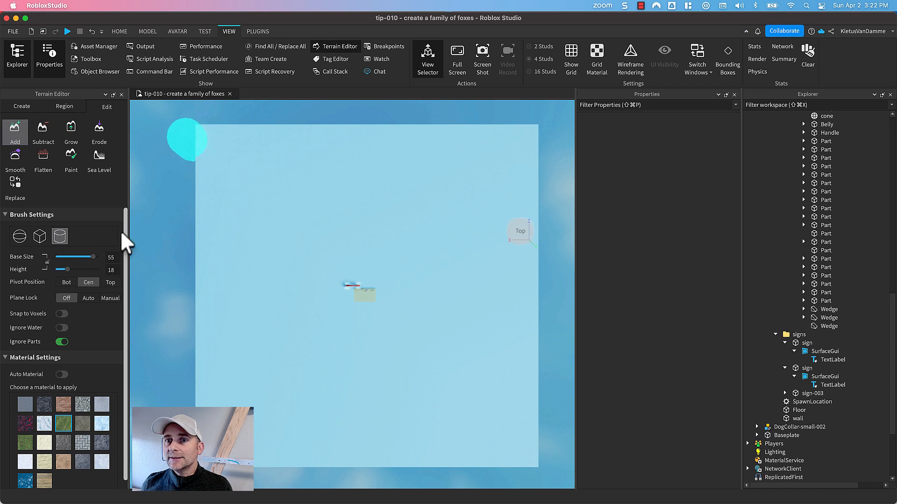
left_click(26, 442)
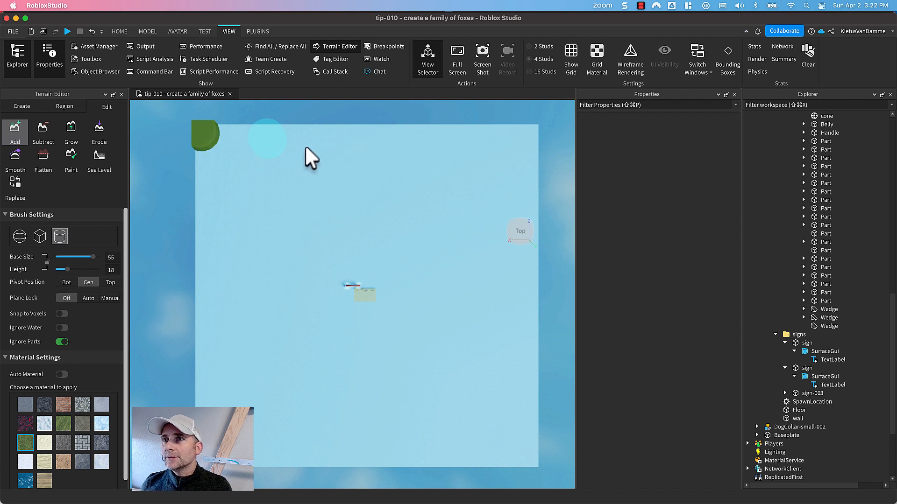
mouse_move(304, 148)
left_mouse_down()
mouse_move(243, 144)
mouse_move(304, 150)
mouse_move(289, 143)
mouse_move(340, 136)
mouse_move(355, 157)
left_mouse_up()
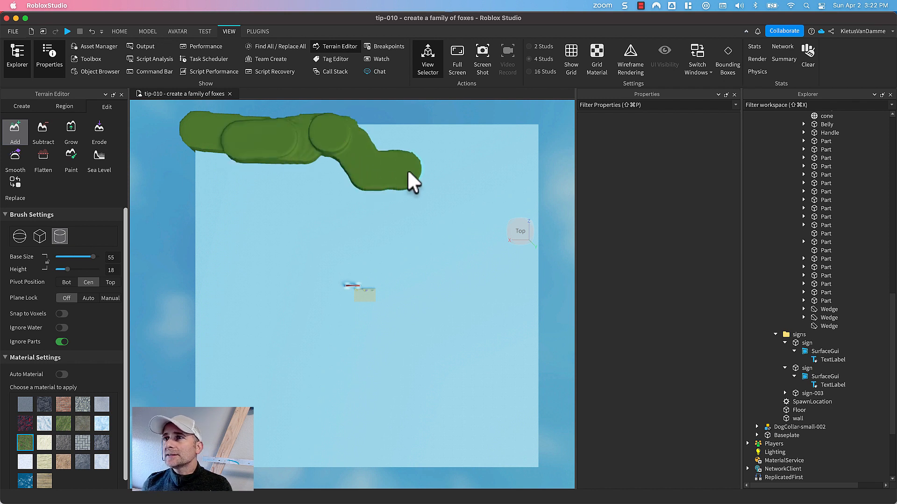
left_click_drag(423, 168, 359, 165)
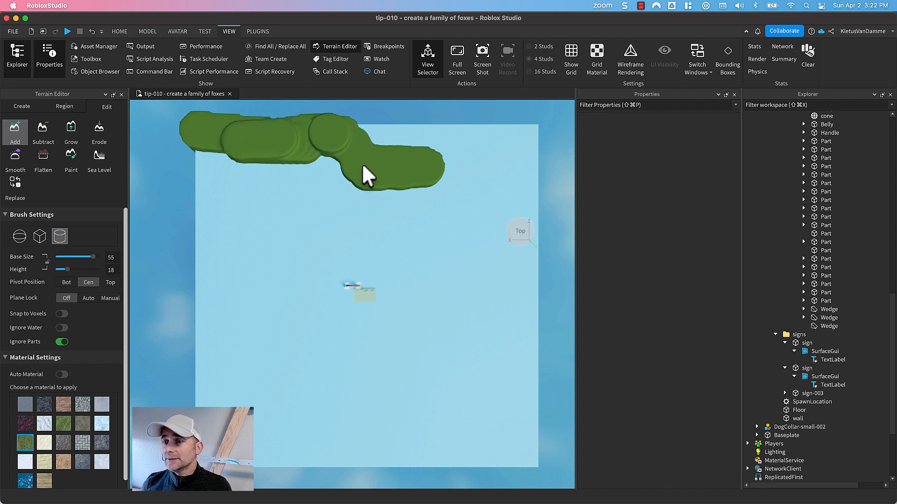
key("super+z")
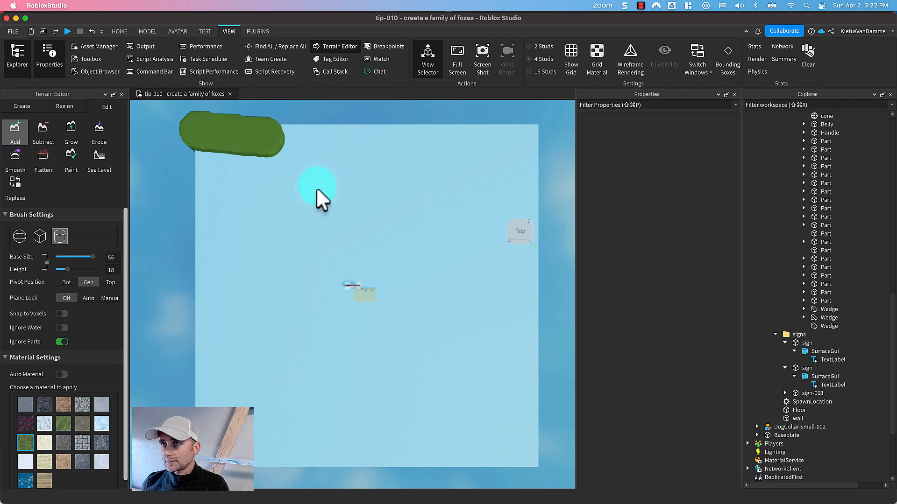
key("super+z")
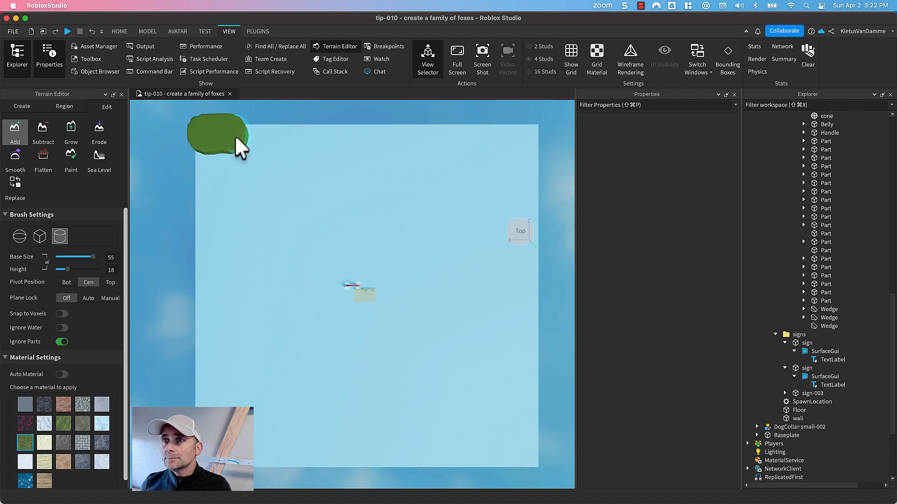
Paint a wide border of grass terrain around all four edges of the baseplate, leaving the middle open.
left_click_drag(256, 137, 274, 141)
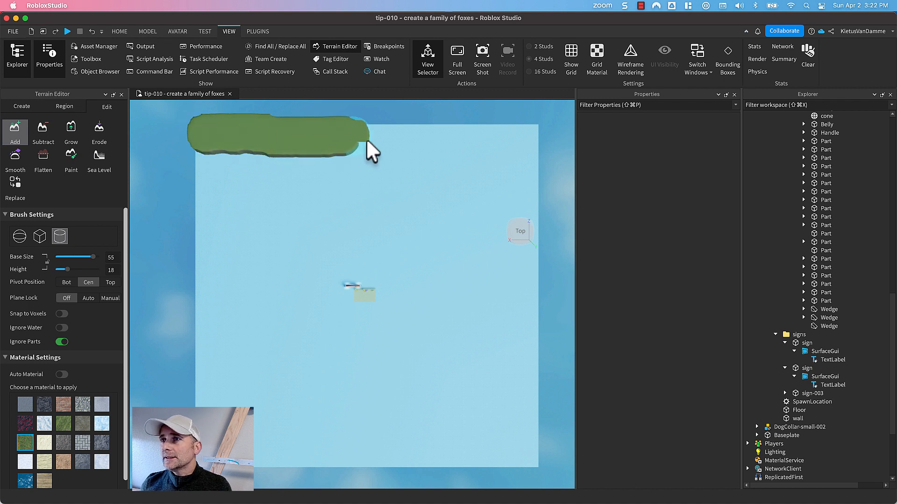
left_click_drag(367, 139, 448, 138)
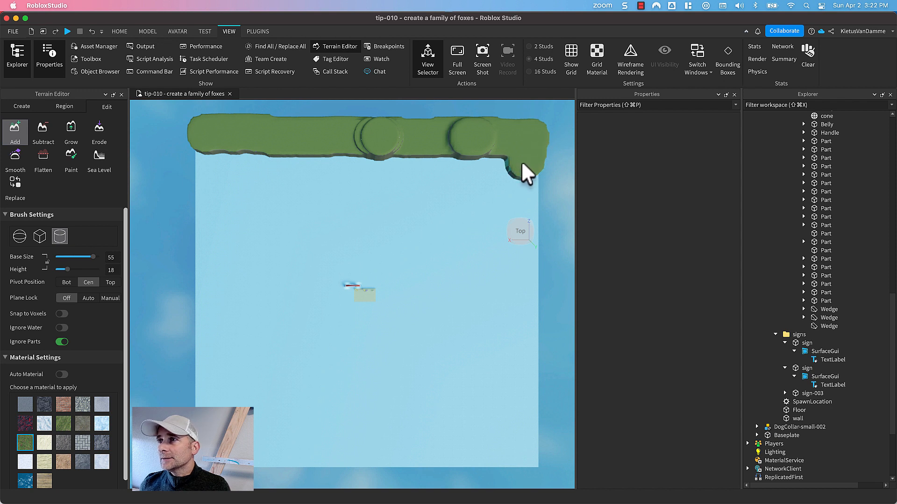
left_click_drag(405, 159, 223, 160)
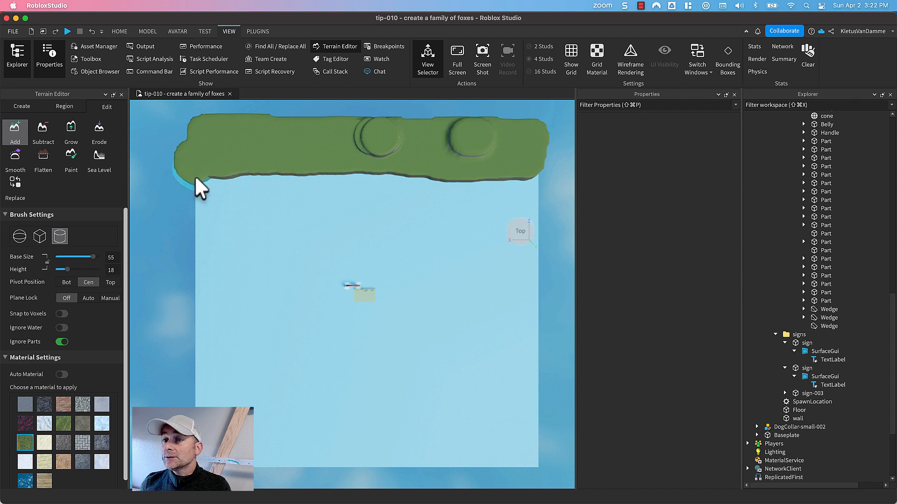
mouse_move(377, 186)
left_mouse_down()
mouse_move(497, 195)
mouse_move(540, 186)
mouse_move(543, 295)
mouse_move(528, 334)
mouse_move(527, 444)
mouse_move(487, 460)
mouse_move(248, 460)
left_mouse_up()
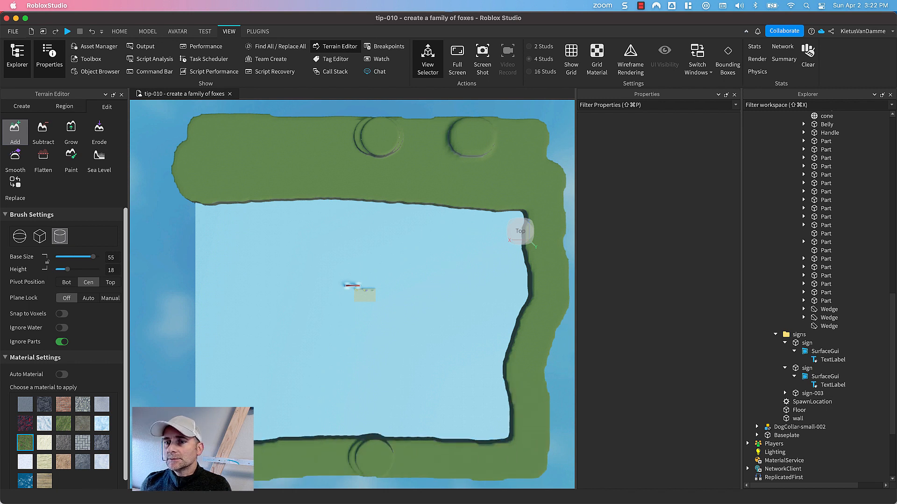
mouse_move(205, 412)
left_mouse_down()
mouse_move(192, 324)
mouse_move(206, 264)
mouse_move(202, 220)
mouse_move(487, 220)
mouse_move(533, 234)
mouse_move(500, 359)
mouse_move(497, 437)
left_mouse_up()
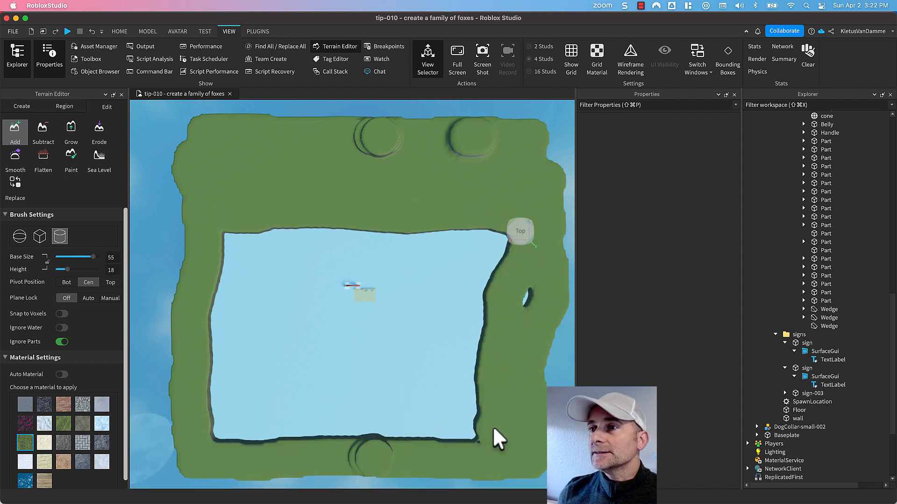
Set Plane Lock to Auto and paint a winding grass path rising from the open middle of the baseplate.
right_click_drag(429, 296, 429, 295)
middle_click_drag(413, 376, 411, 222)
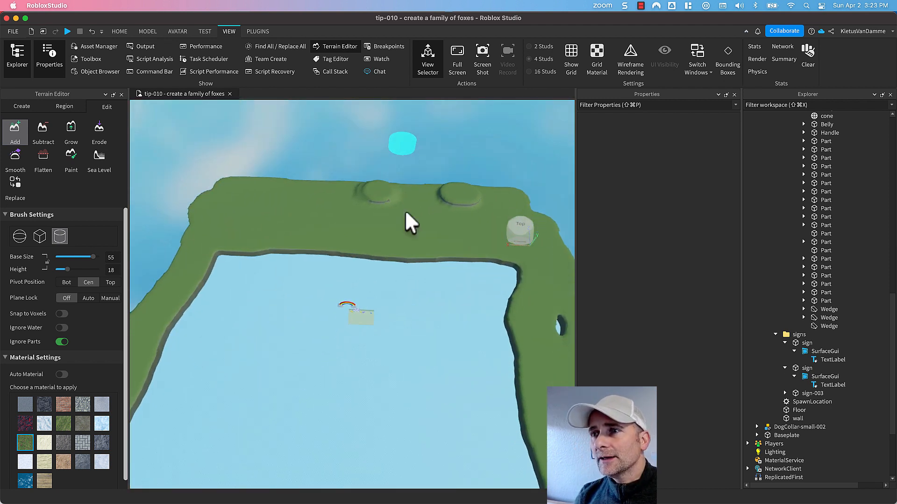
right_click_drag(387, 360, 387, 360)
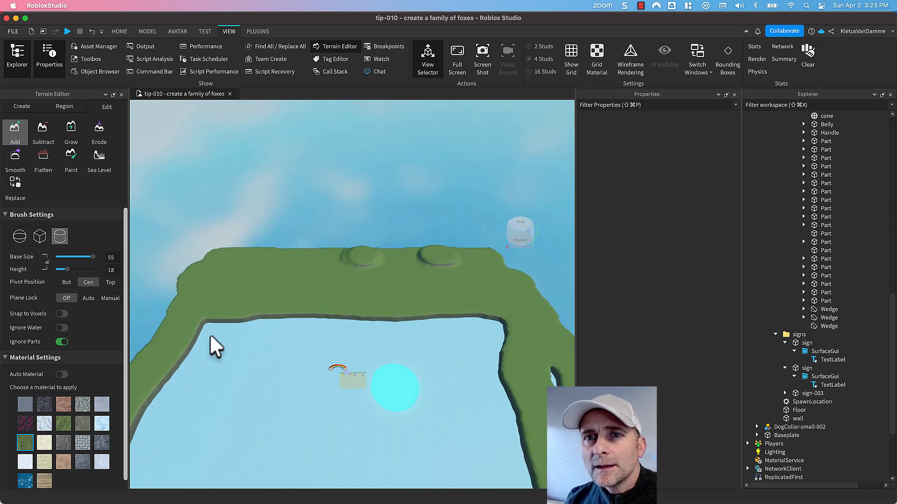
left_click(89, 298)
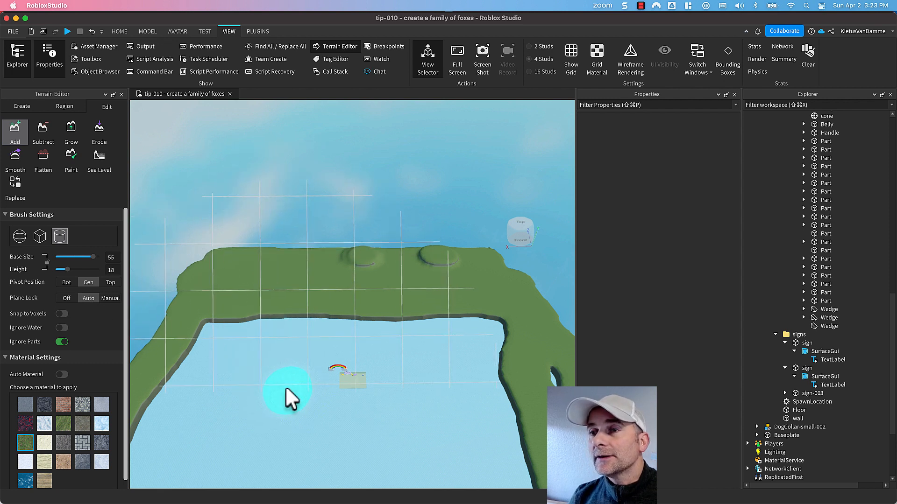
mouse_move(285, 387)
left_mouse_down()
mouse_move(293, 367)
mouse_move(344, 337)
mouse_move(388, 327)
mouse_move(424, 233)
mouse_move(417, 221)
mouse_move(337, 201)
left_mouse_up()
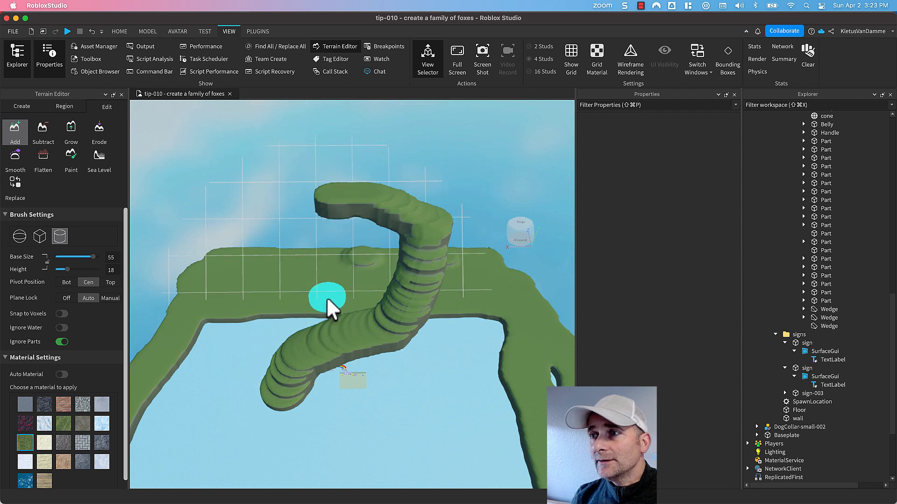
Examine the winding raised path from the front and switch back to a top view.
left_click(516, 236)
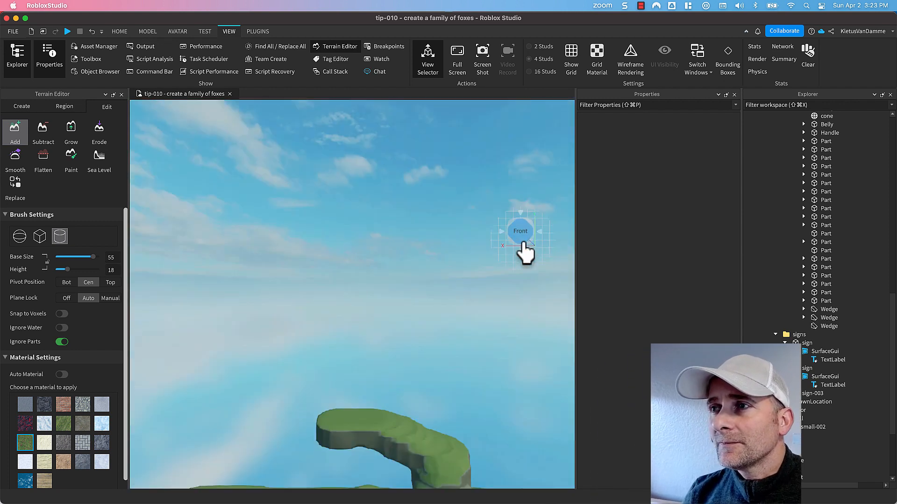
mouse_move(445, 405)
middle_mouse_down()
mouse_move(447, 300)
mouse_move(413, 159)
middle_mouse_up()
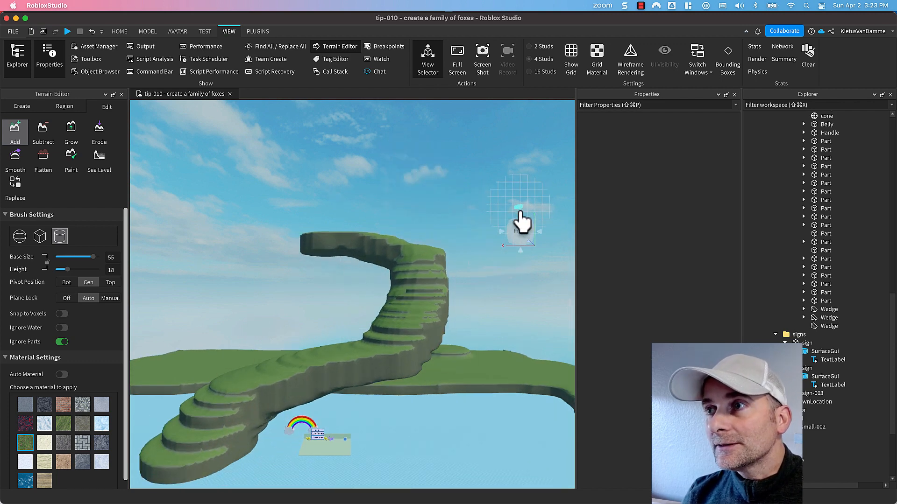
left_click(521, 216)
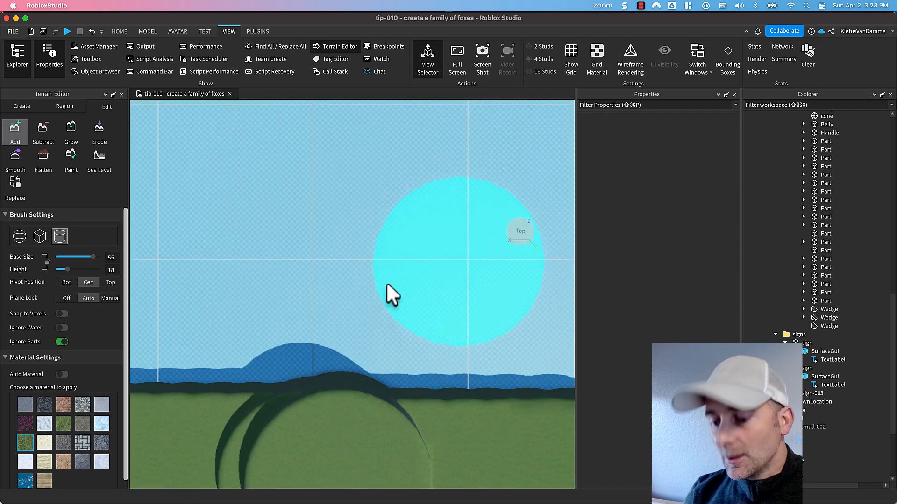
Examine the whole painted grass border and winding path from straight above and from a tilted angle.
scroll(386, 282, "up", 2)
scroll(386, 282, "down", 4)
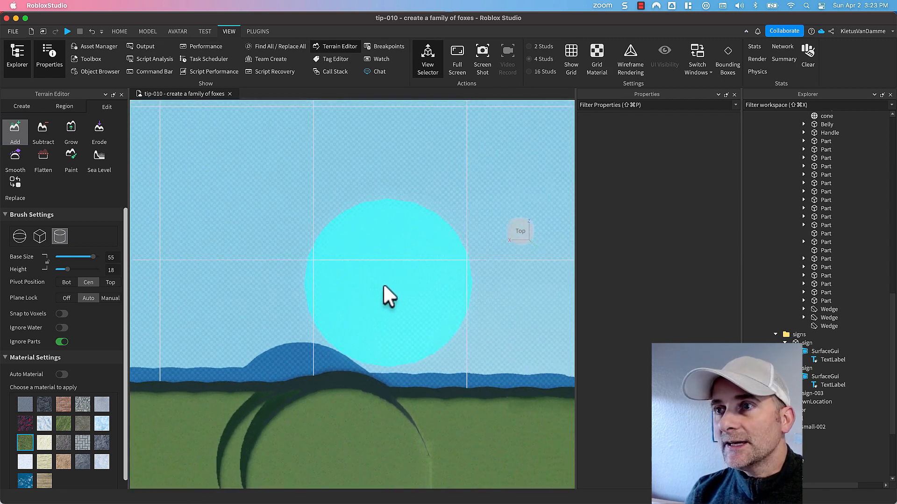
scroll(264, 379, "down", 5)
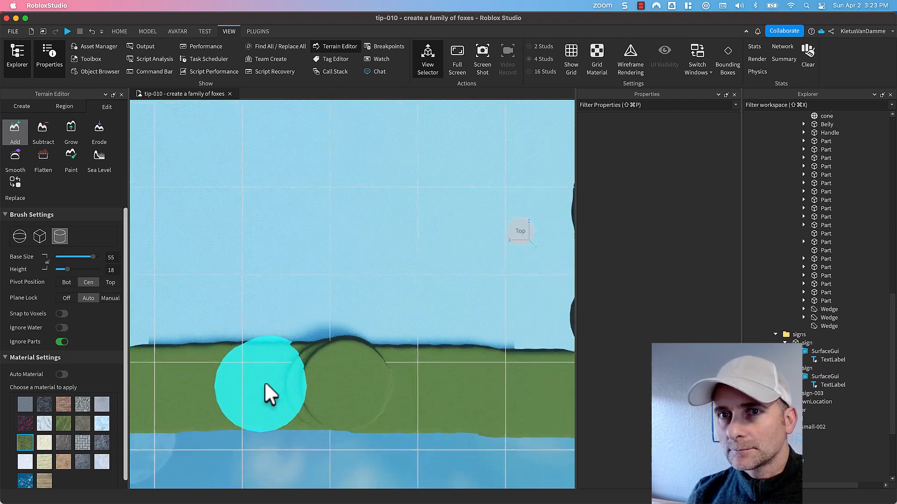
scroll(263, 385, "down", 8)
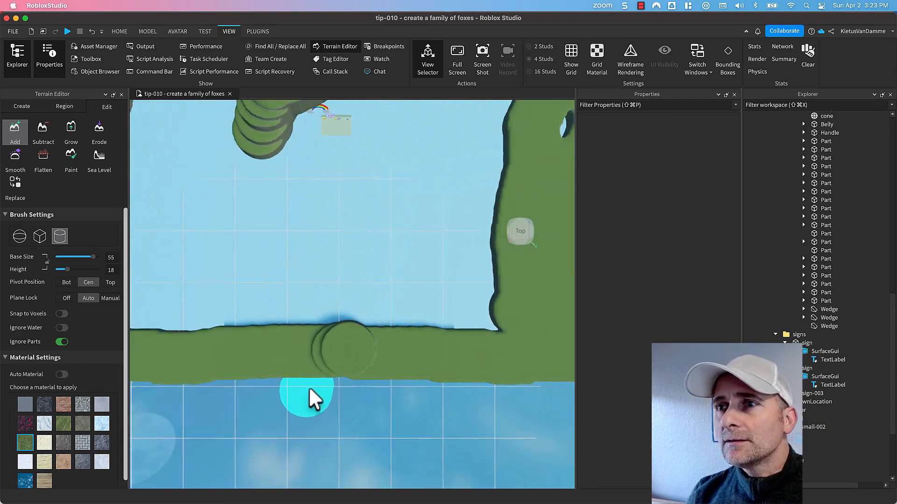
scroll(302, 387, "down", 6)
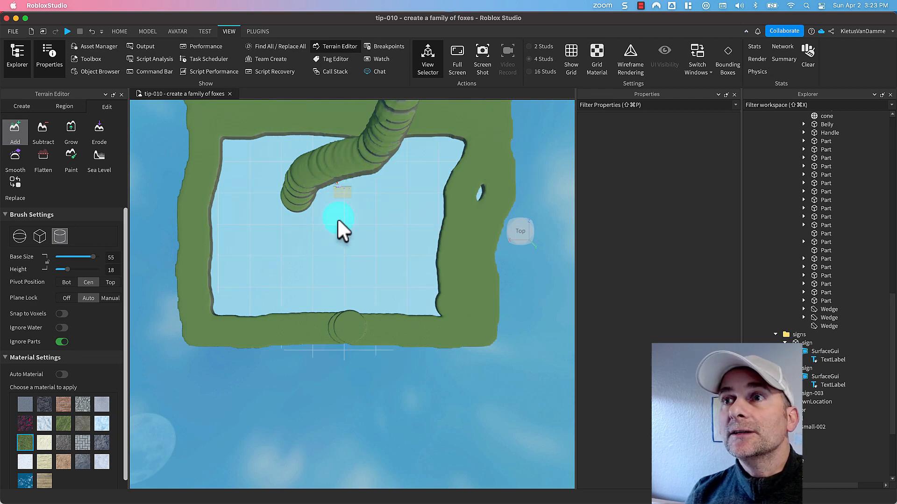
right_click_drag(337, 219, 338, 218)
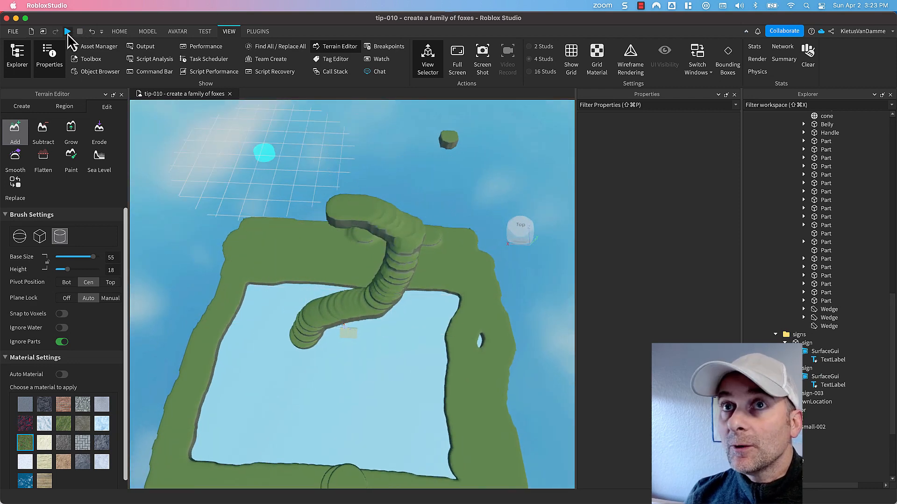
Start a playtest and walk the character across the baseplate to the foot of the winding grass path.
left_click(70, 33)
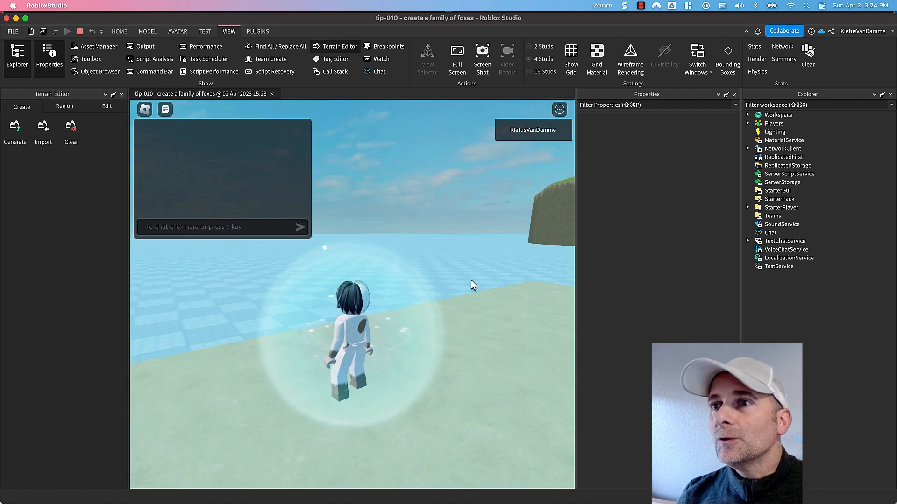
scroll(471, 281, "down", 10)
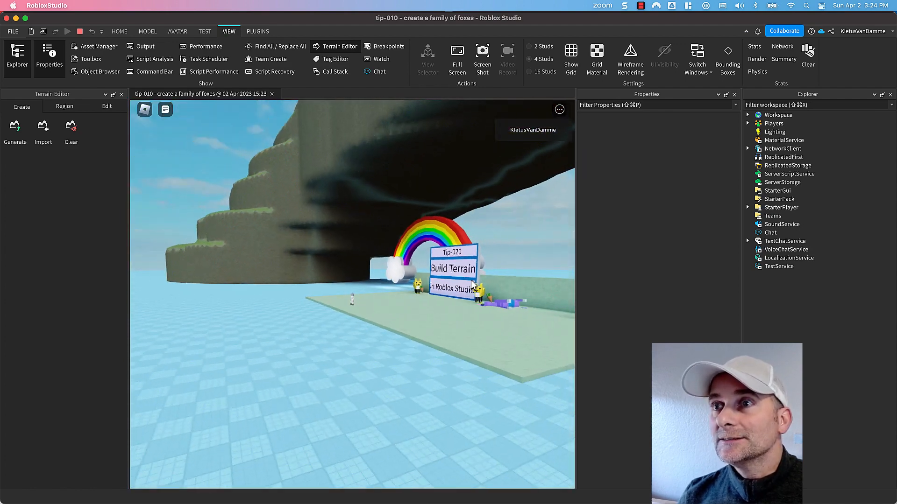
right_click_drag(452, 290, 452, 291)
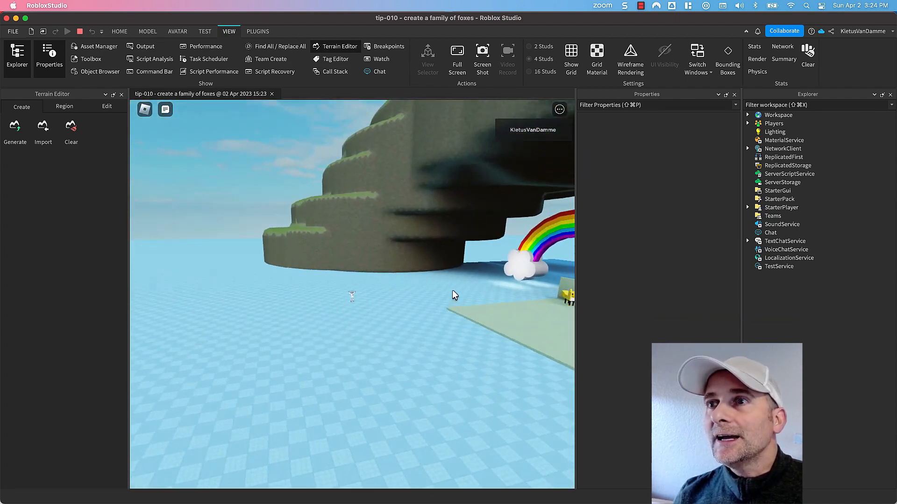
key("w")
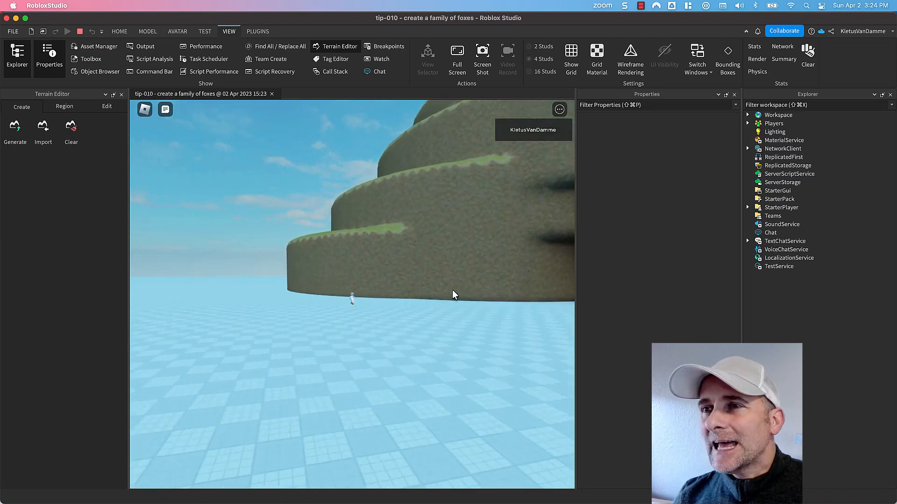
key("s")
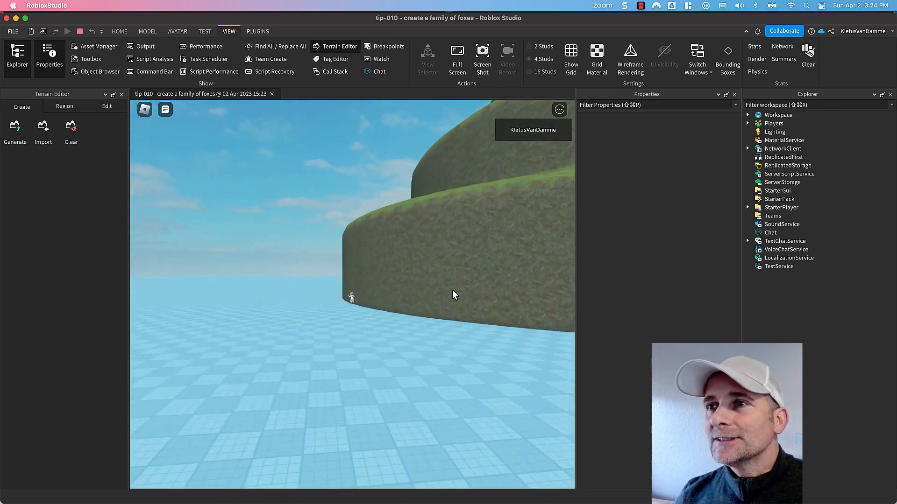
Walk the character back to the green platform and inspect the Build Terrain sign up close and from farther away.
right_click_drag(453, 291, 453, 291)
key("w")
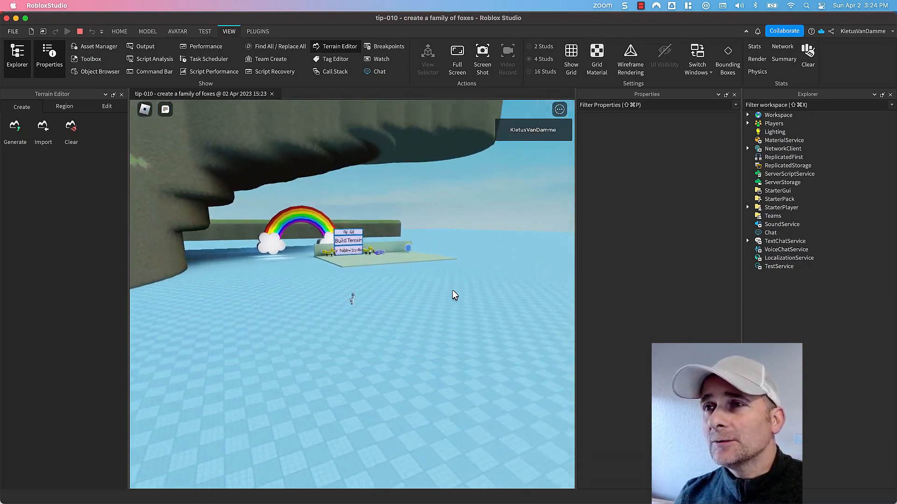
key("w")
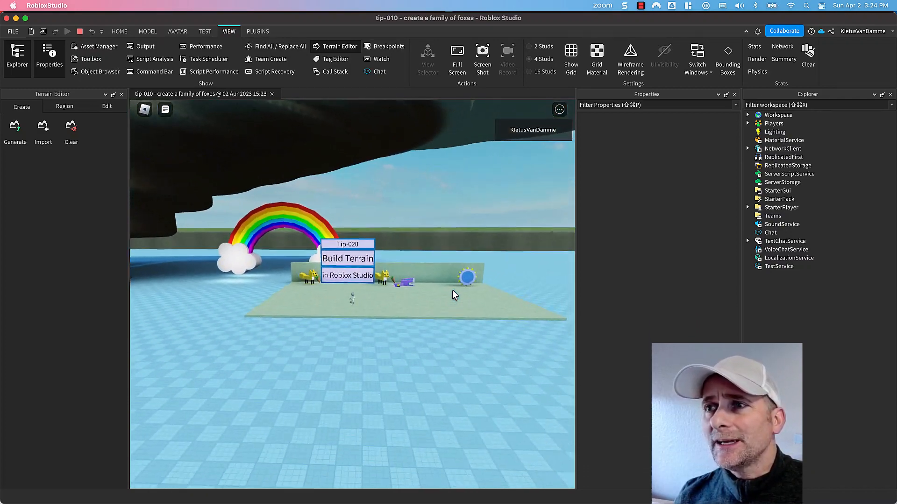
scroll(452, 290, "up", 5)
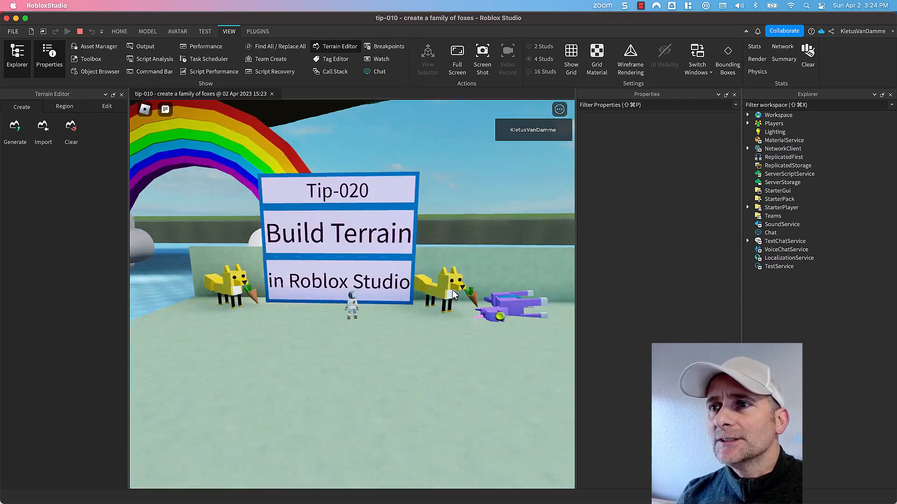
scroll(452, 290, "up", 3)
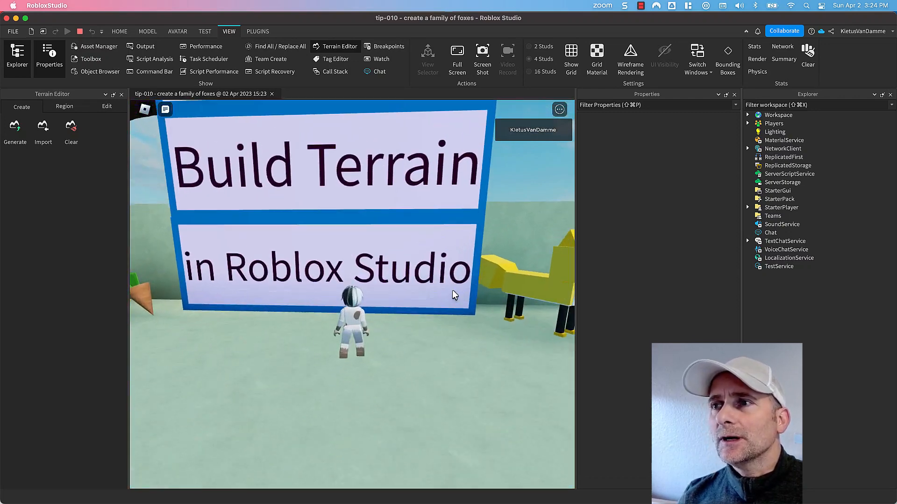
scroll(452, 289, "down", 5)
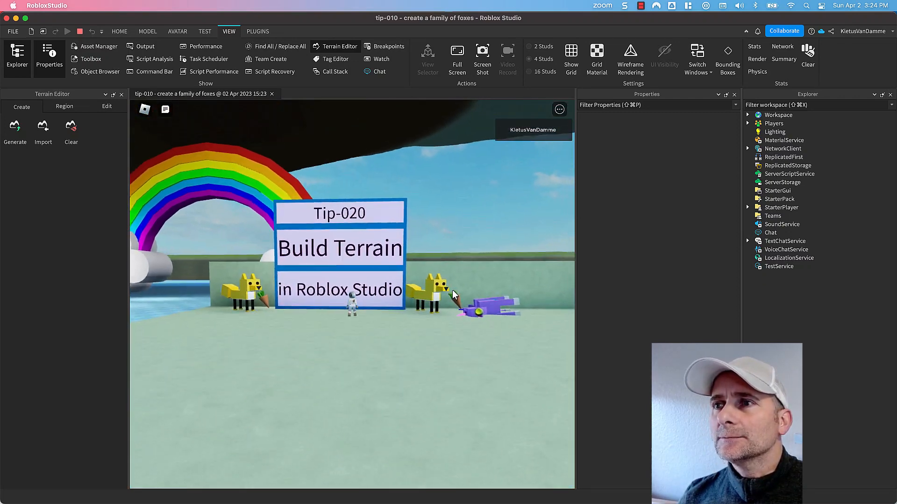
scroll(452, 290, "up", 2)
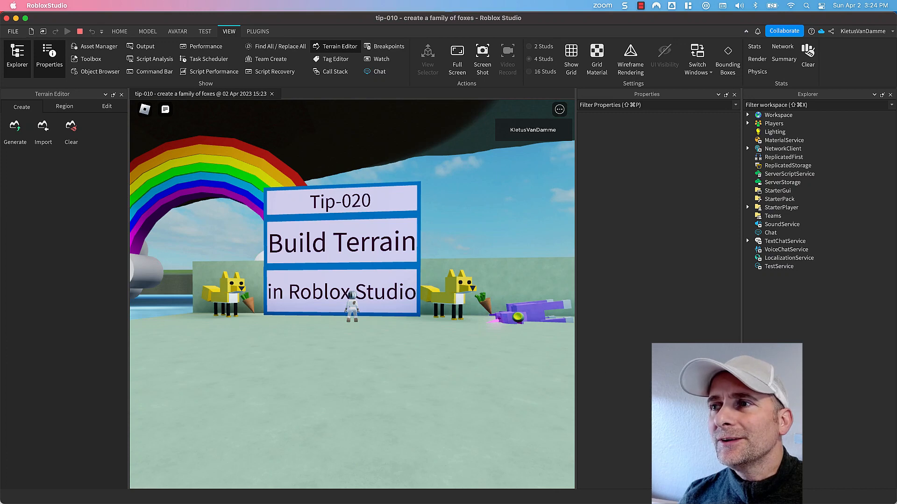
Walk the character along the green wall past the purple figure toward the spiked blue disc and back to the sign.
key("d")
key("w")
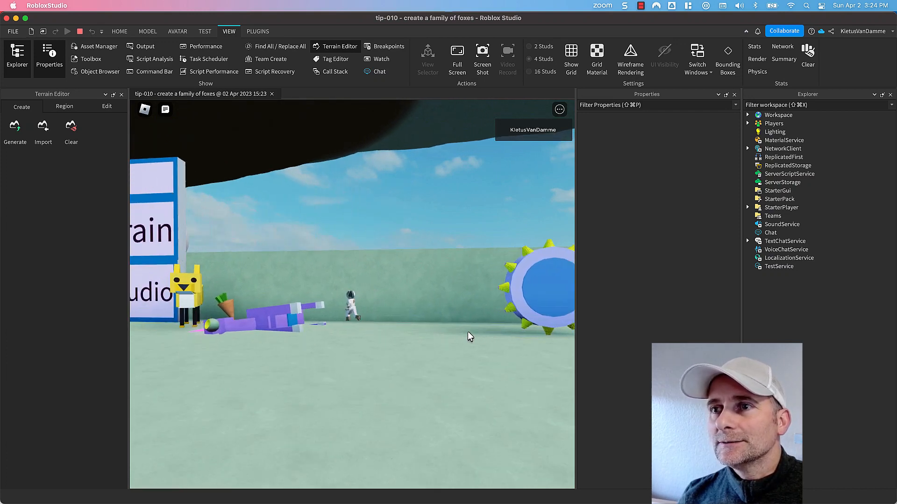
key("a")
scroll(467, 332, "up", 3)
scroll(470, 337, "down", 3)
key("d")
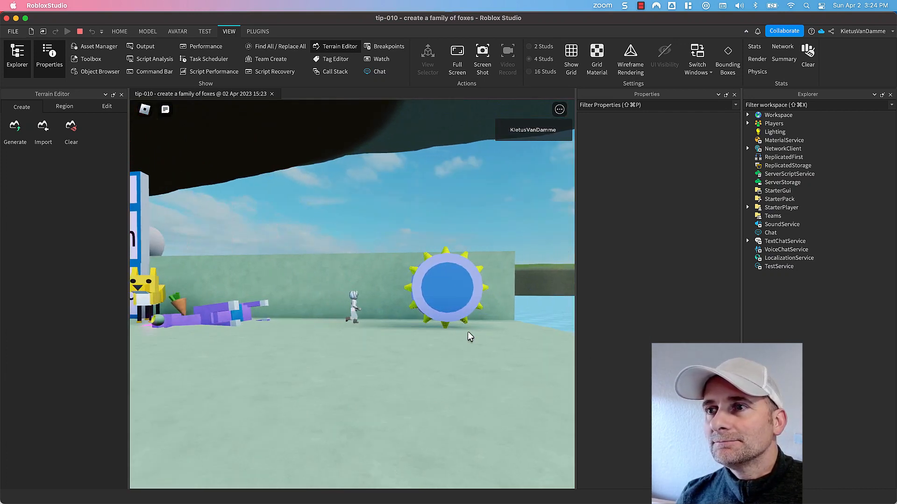
key("a")
key("a")
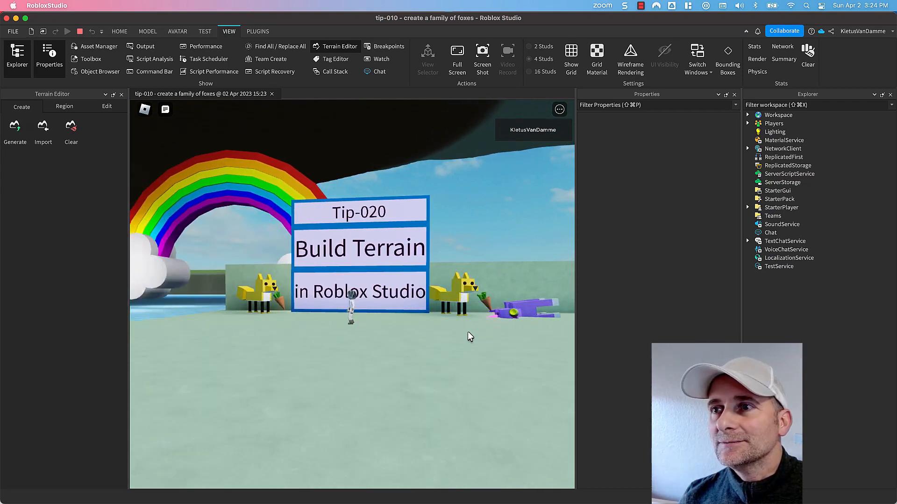
key("s")
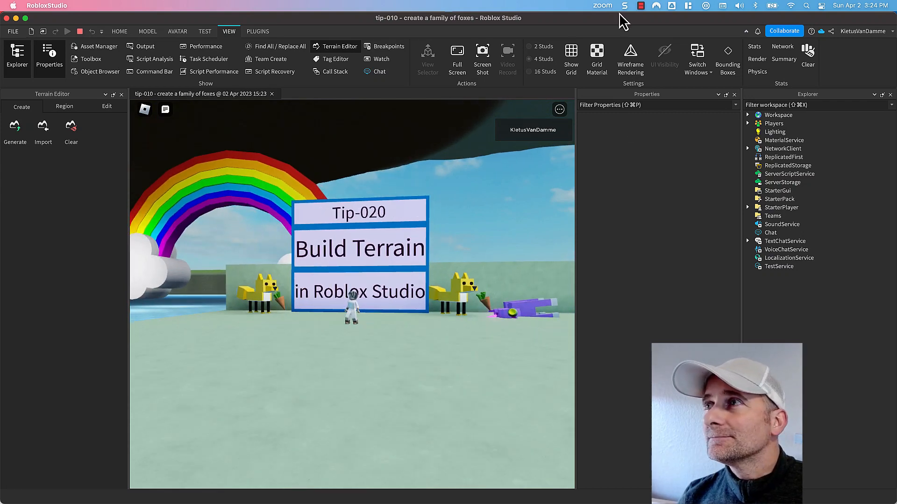
left_click(642, 6)
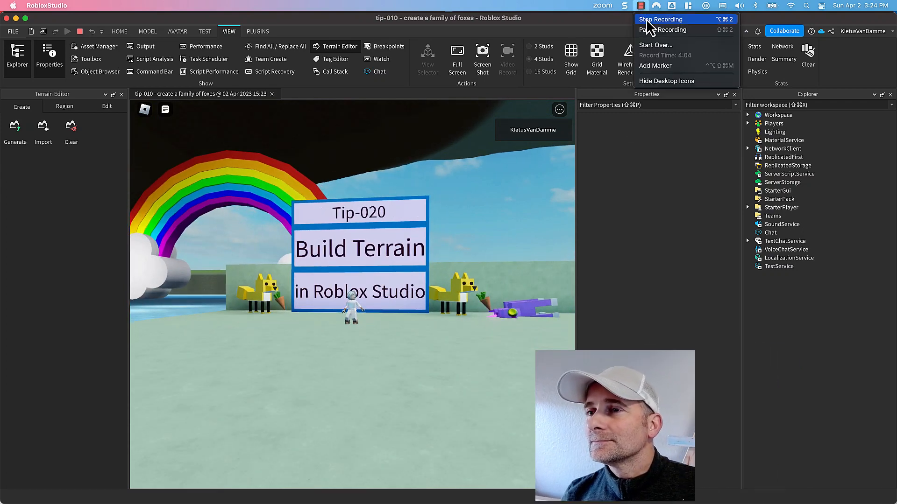